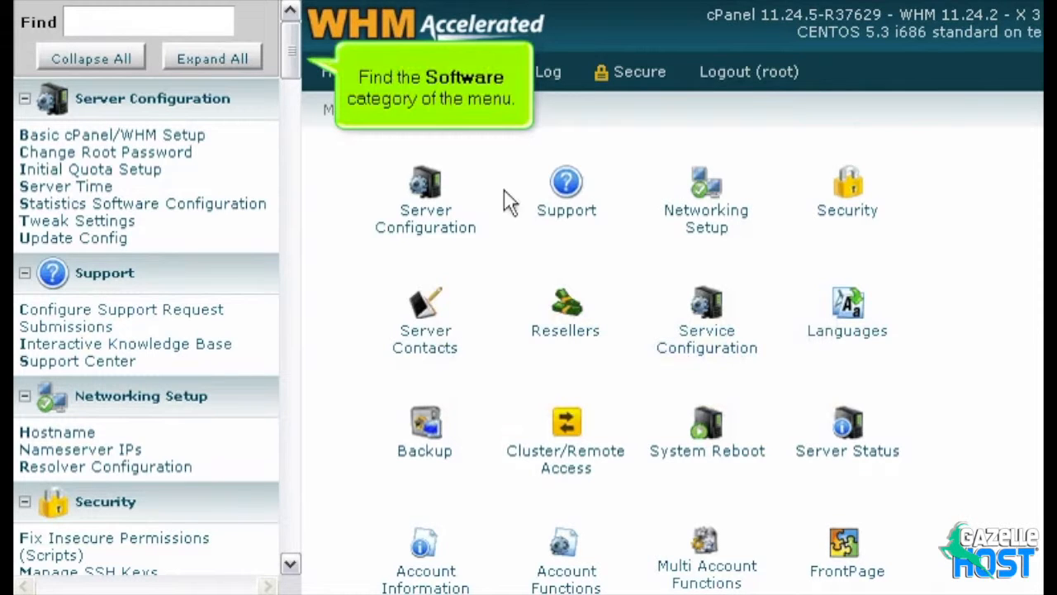
Step: Open EasyApache (Apache Update) and start customizing the build based on the Previously Saved Config profile
{"action": "left_click_drag", "start_coordinate": [290, 49], "coordinate": [295, 442]}
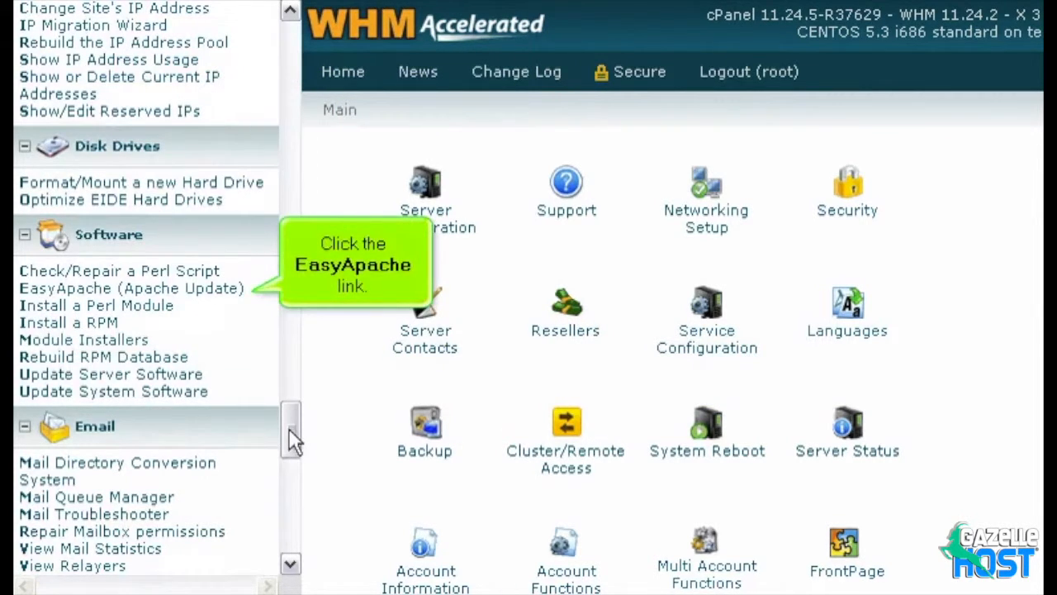
{"action": "left_click", "coordinate": [89, 291]}
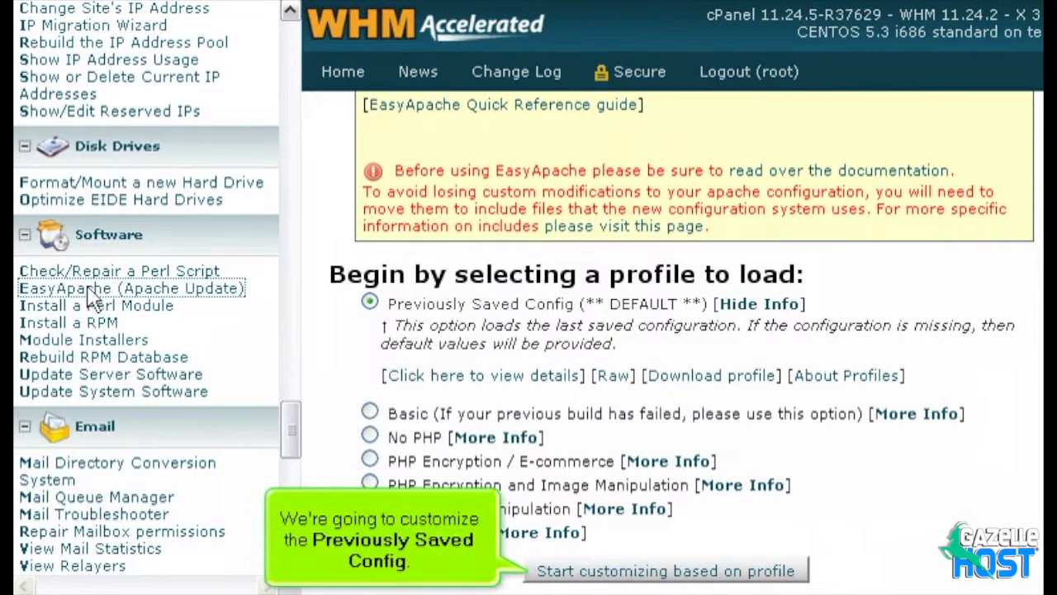
{"action": "left_click", "coordinate": [561, 571]}
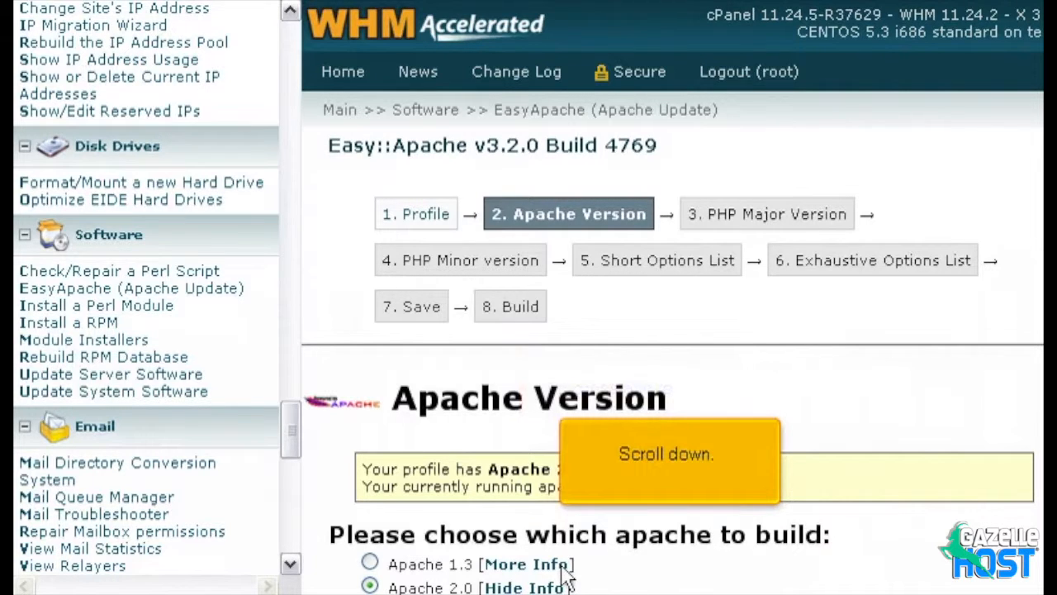
Step: Choose Apache 2.2 as the version to build and proceed to the PHP major version
{"action": "scroll", "coordinate": [567, 578], "scroll_direction": "down", "scroll_amount": 3}
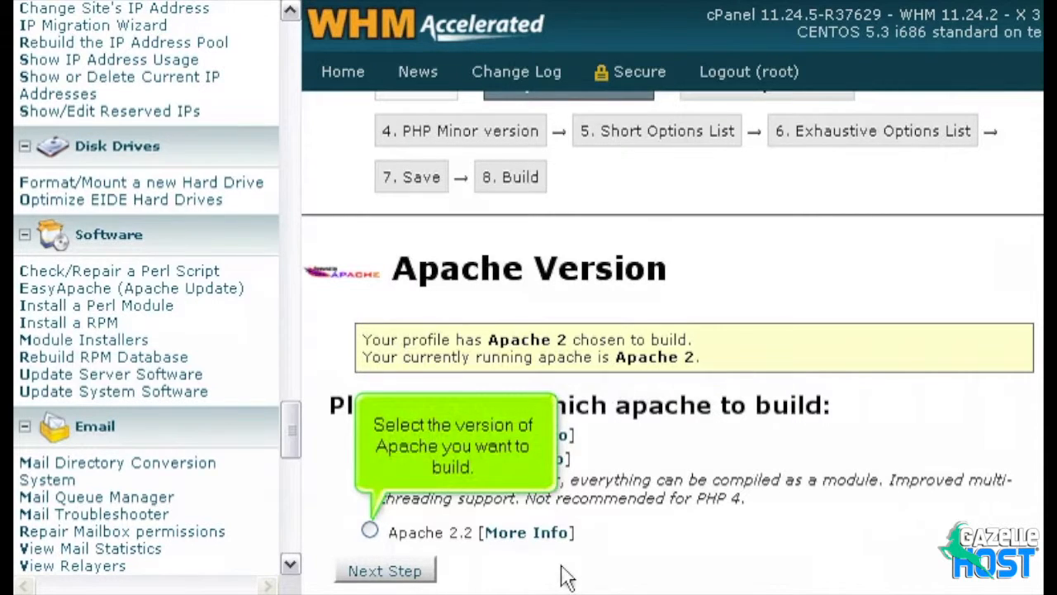
{"action": "left_click", "coordinate": [369, 529]}
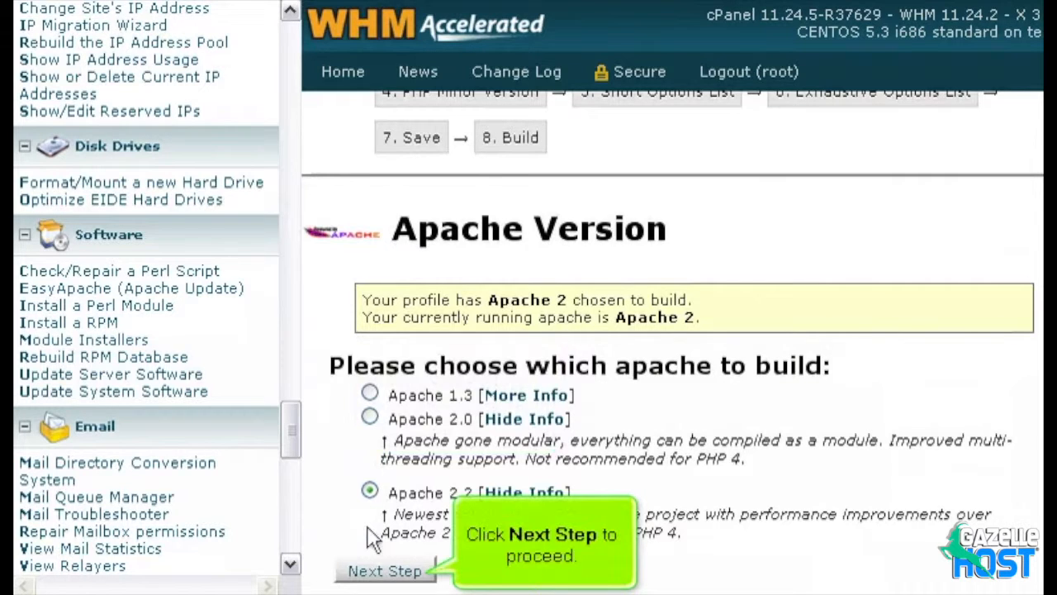
{"action": "left_click", "coordinate": [398, 569]}
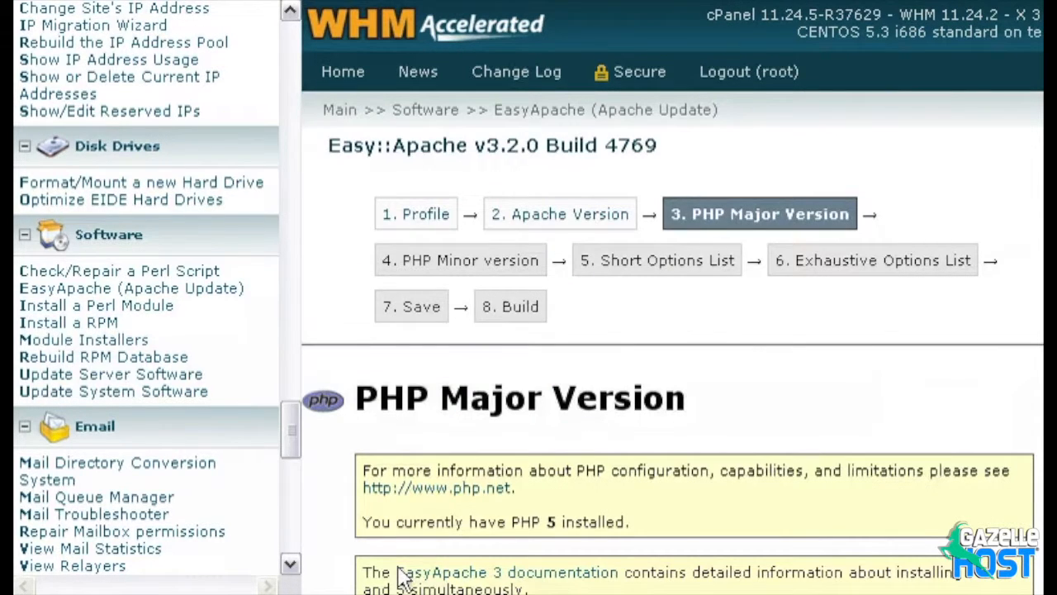
Step: Accept PHP 5 as the major version, select 5.2.10 as the minor version, and proceed to the Short Options List
{"action": "scroll", "coordinate": [402, 576], "scroll_direction": "down", "scroll_amount": 3}
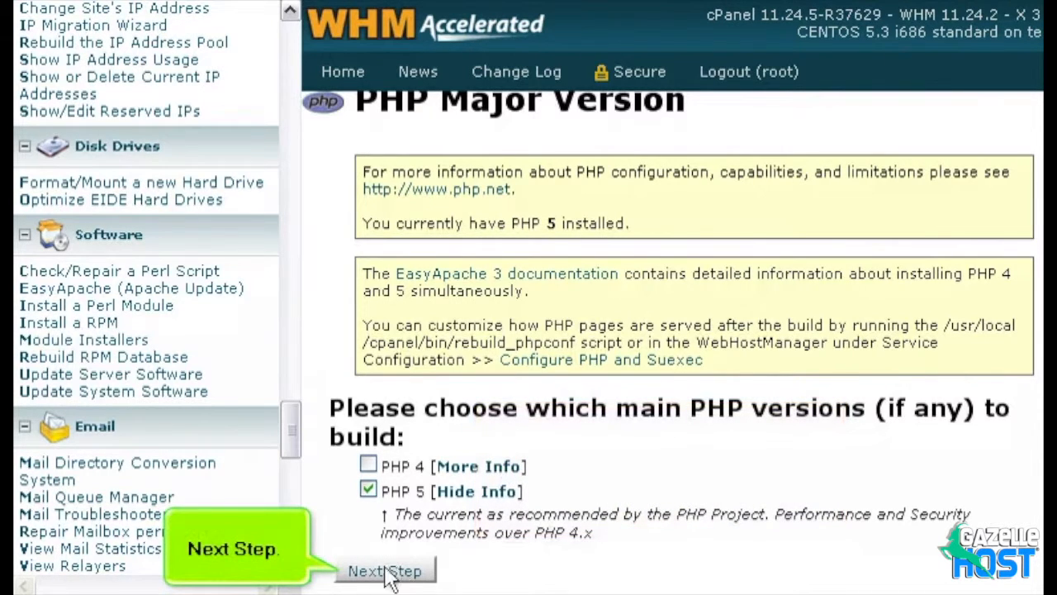
{"action": "left_click", "coordinate": [367, 574]}
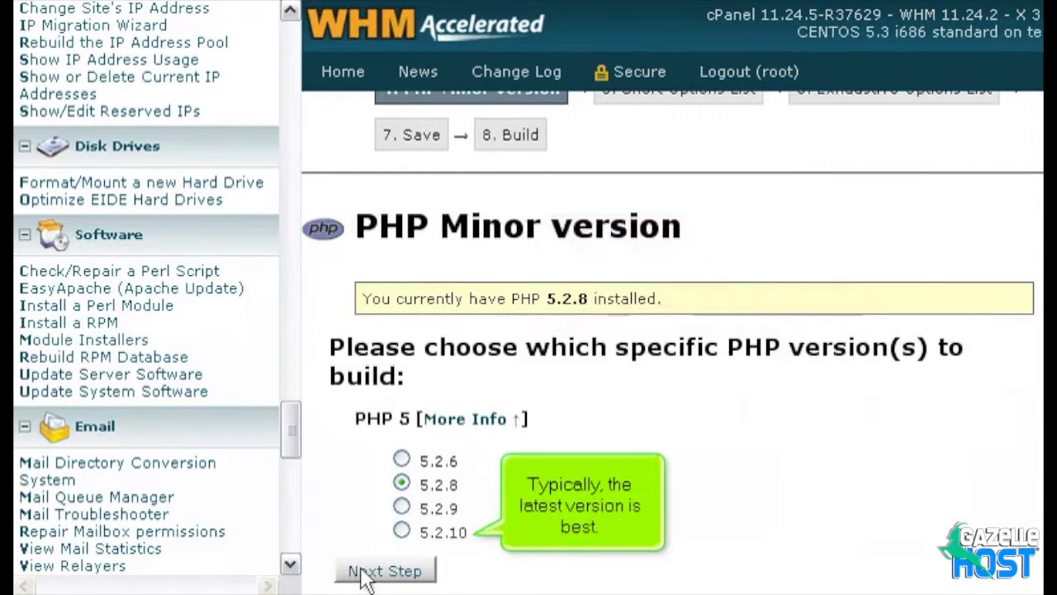
{"action": "left_click", "coordinate": [402, 532]}
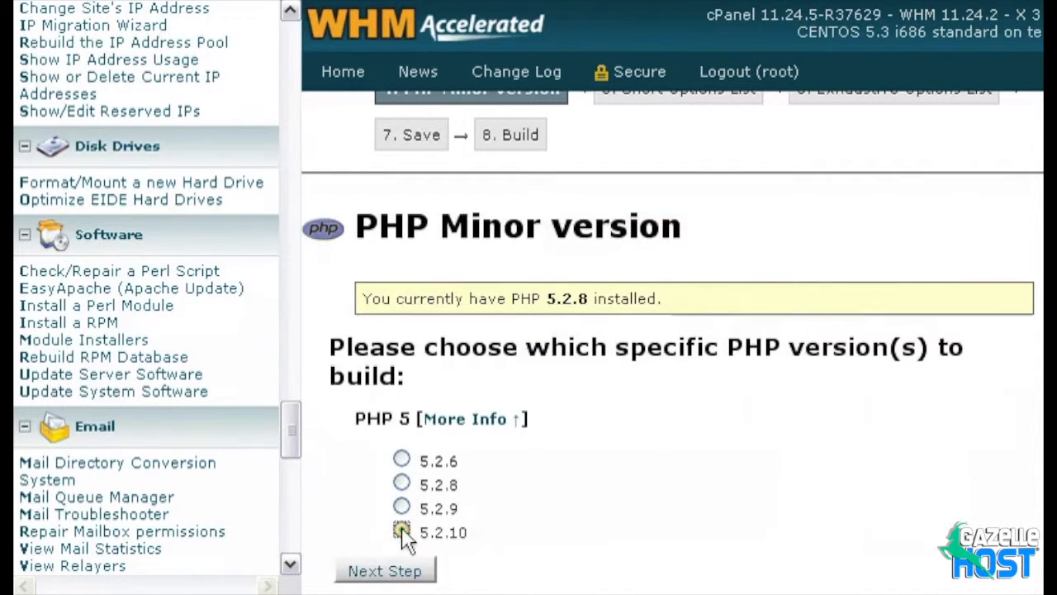
{"action": "left_click", "coordinate": [417, 577]}
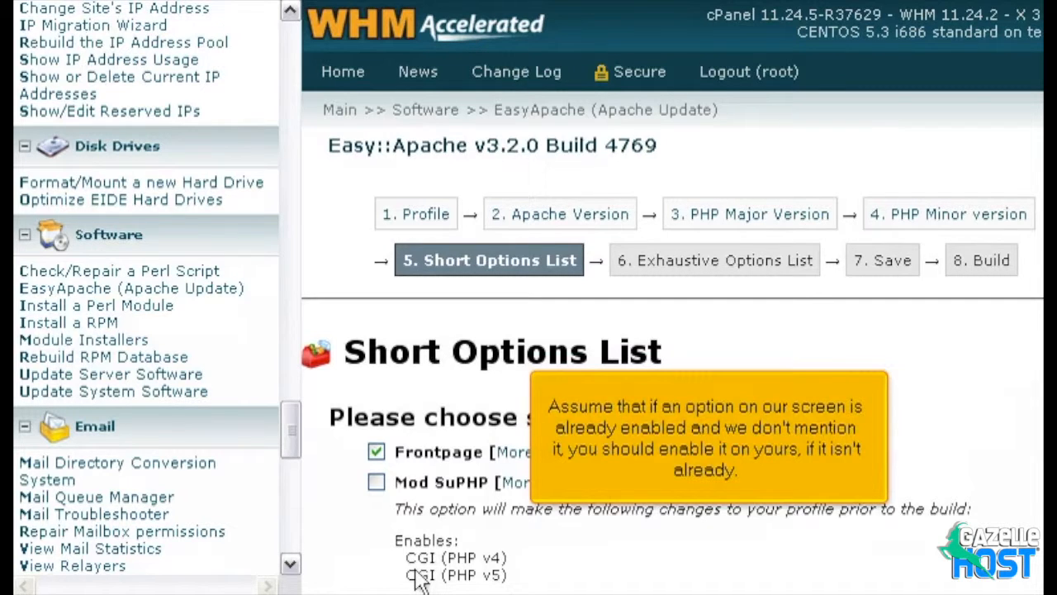
Step: Turn off Frontpage and enable Mod SuPHP and IonCube Loader for PHP in the short options
{"action": "left_click", "coordinate": [375, 452]}
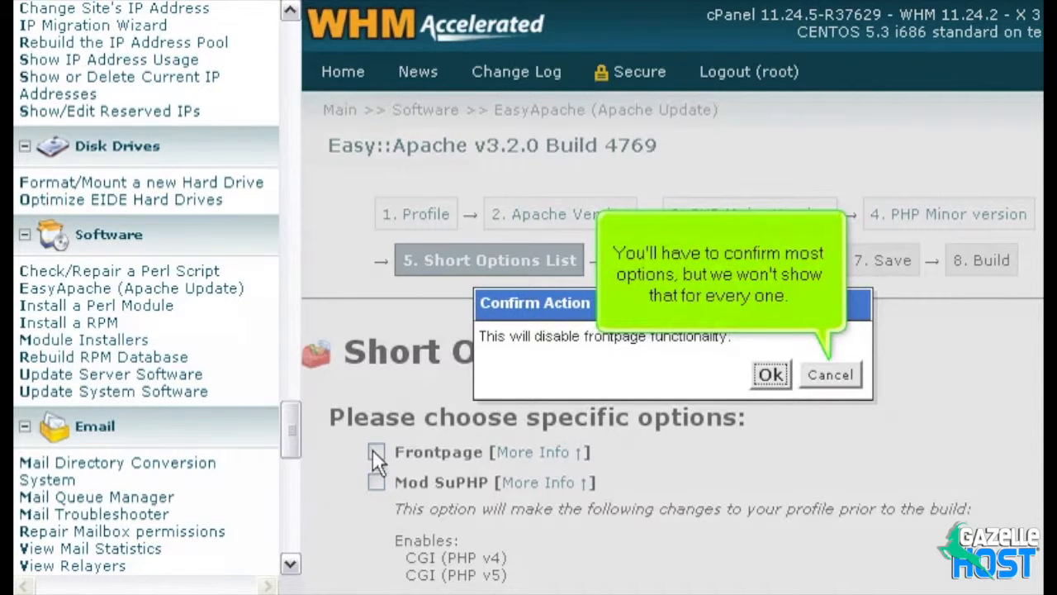
{"action": "left_click", "coordinate": [767, 377]}
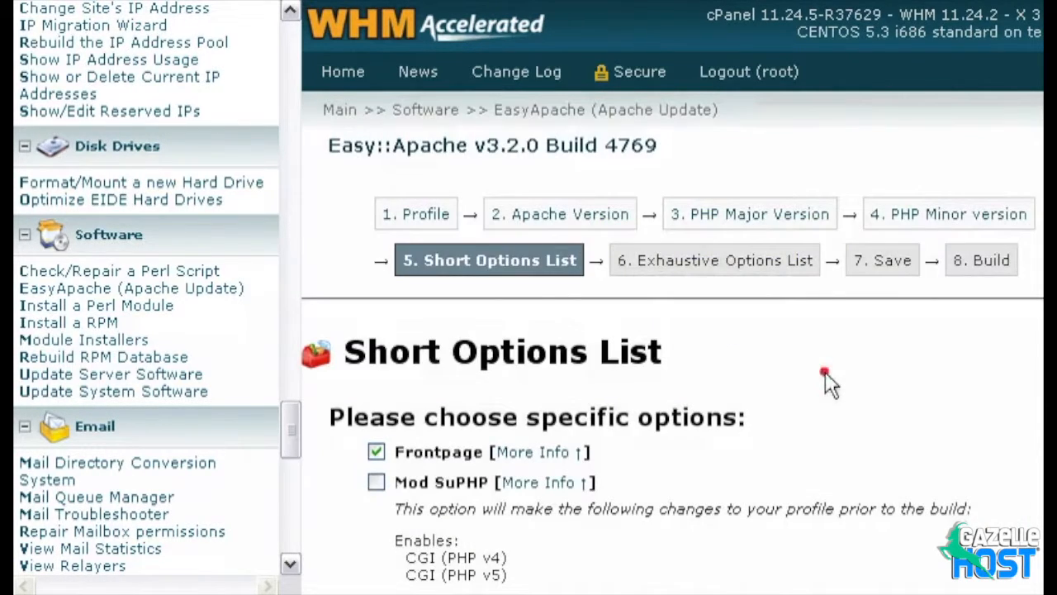
{"action": "scroll", "coordinate": [825, 373], "scroll_direction": "down", "scroll_amount": 3}
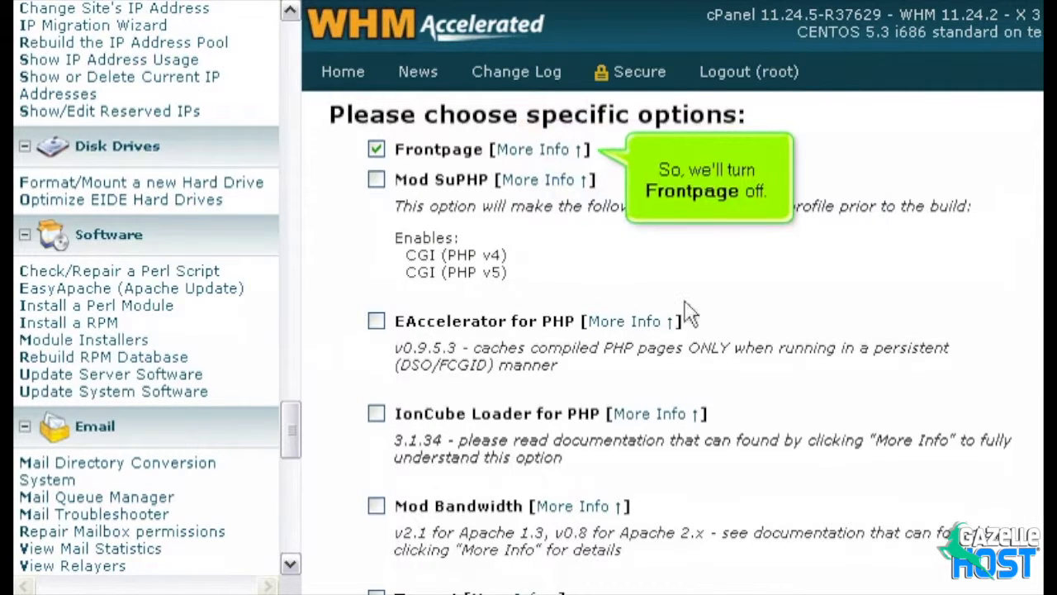
{"action": "left_click", "coordinate": [375, 149]}
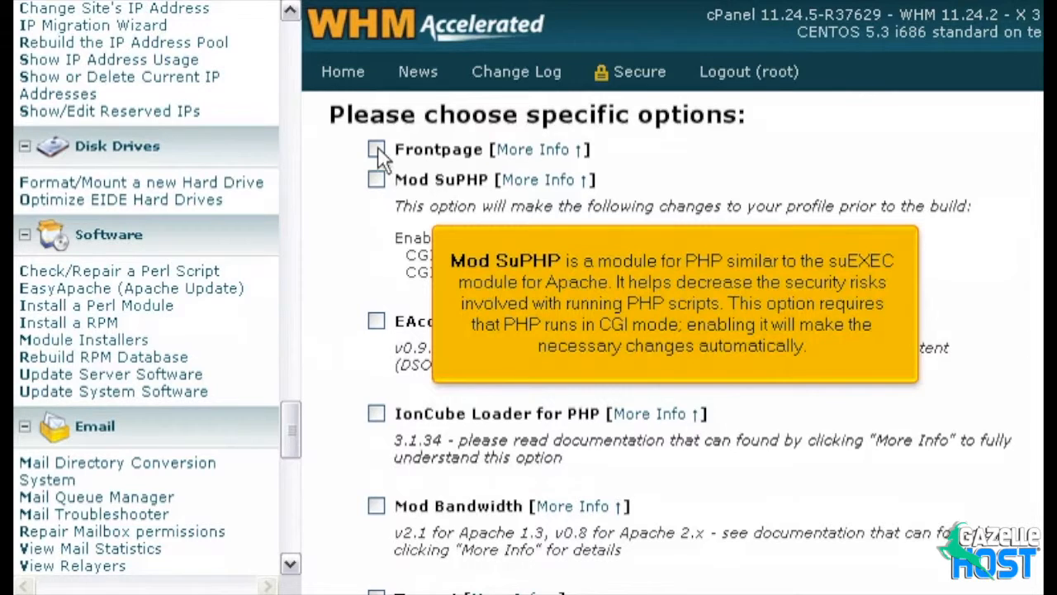
{"action": "left_click", "coordinate": [377, 180]}
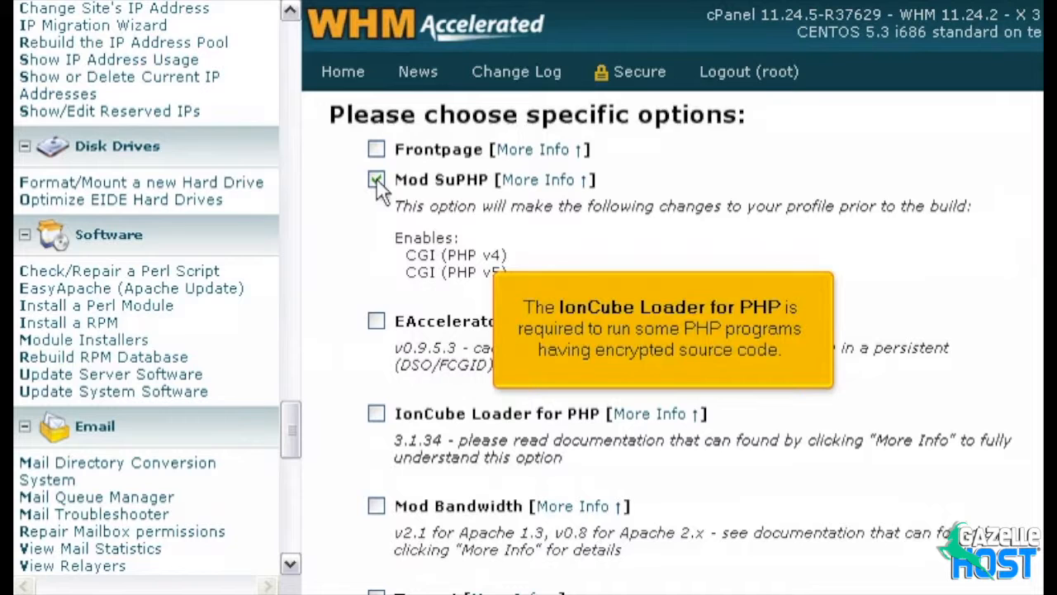
{"action": "left_click", "coordinate": [376, 414]}
Step: Enable Mod Security, Suhosin for PHP and SourceGuardian Loader for PHP, and proceed to the Exhaustive Options List
{"action": "scroll", "coordinate": [382, 422], "scroll_direction": "down", "scroll_amount": 4}
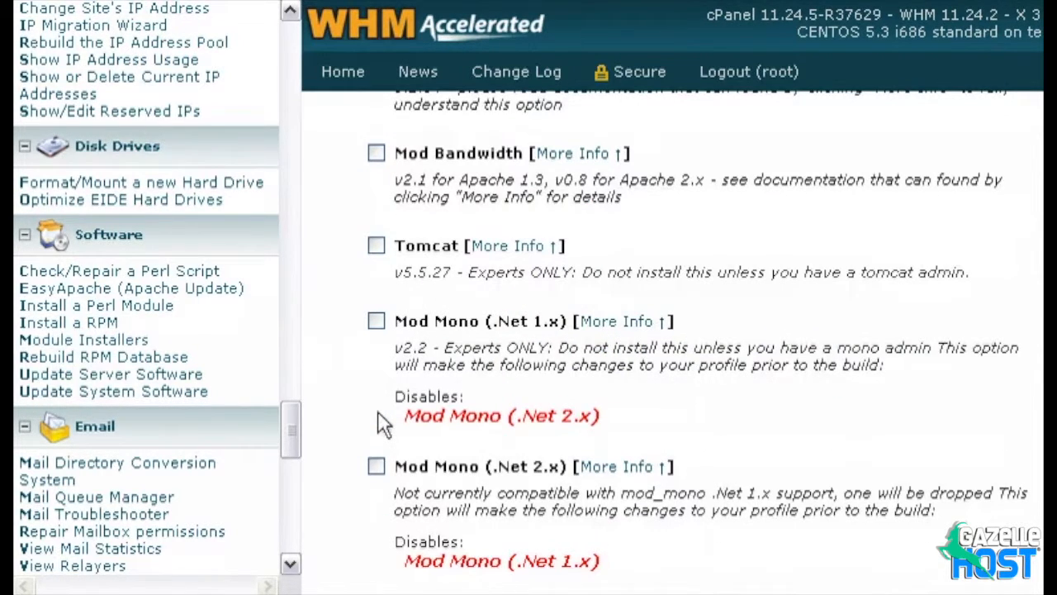
{"action": "scroll", "coordinate": [381, 423], "scroll_direction": "down", "scroll_amount": 5}
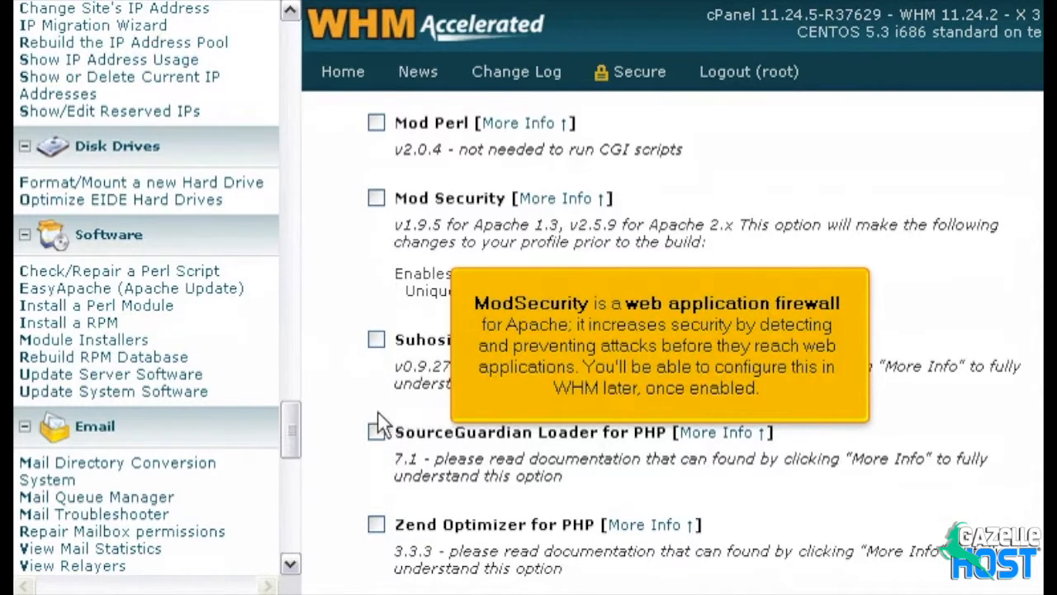
{"action": "left_click", "coordinate": [376, 199]}
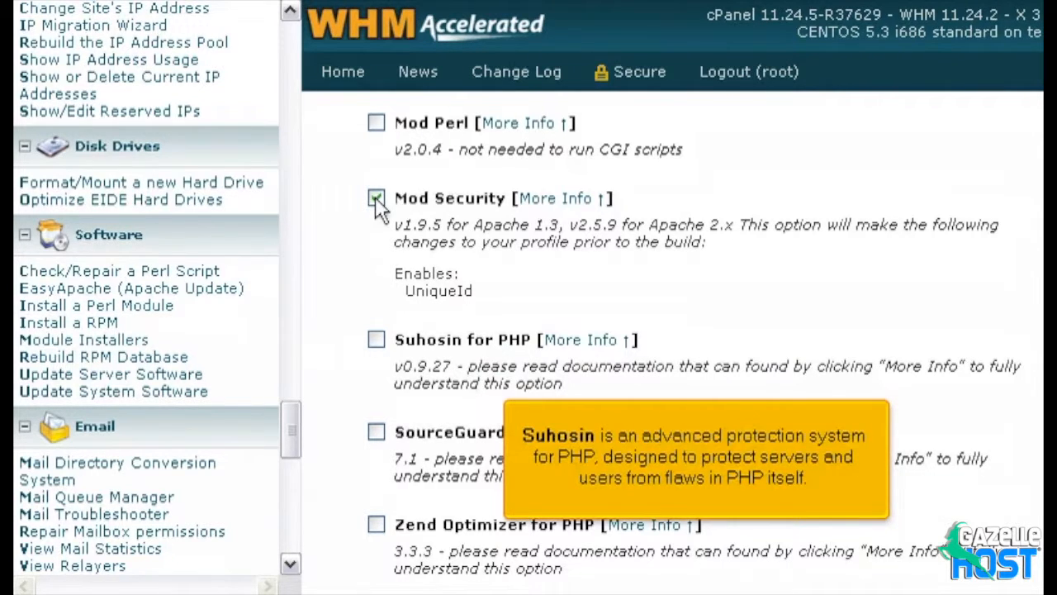
{"action": "left_click", "coordinate": [375, 341]}
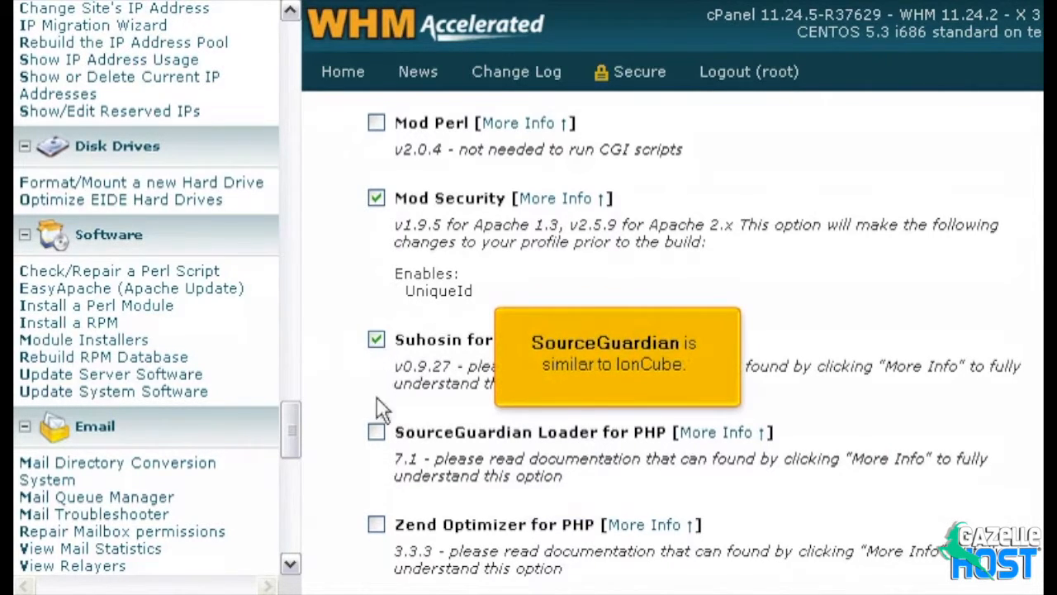
{"action": "left_click", "coordinate": [376, 432]}
{"action": "scroll", "coordinate": [382, 446], "scroll_direction": "down", "scroll_amount": 3}
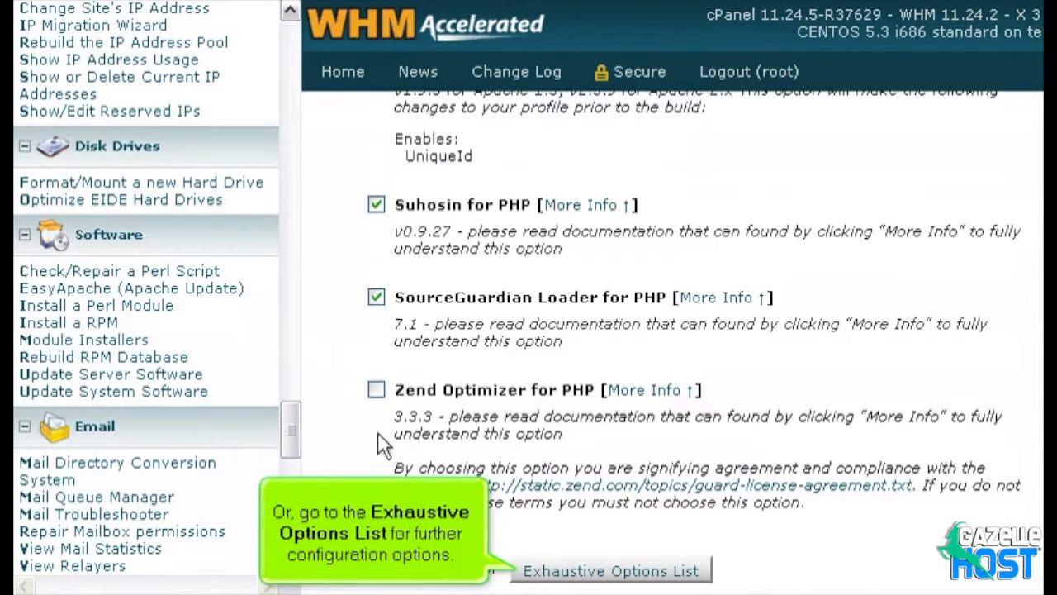
{"action": "left_click", "coordinate": [532, 571]}
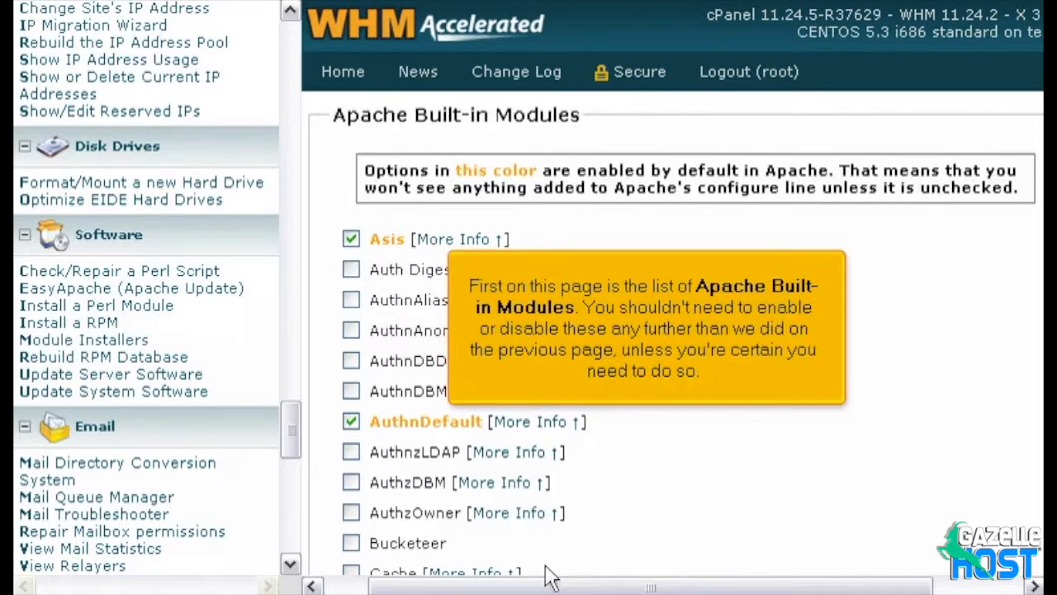
Step: Review the Apache Built-in Modules and Other Modules lists down to the PHP 5.2.10 options
{"action": "scroll", "coordinate": [551, 575], "scroll_direction": "down", "scroll_amount": 5}
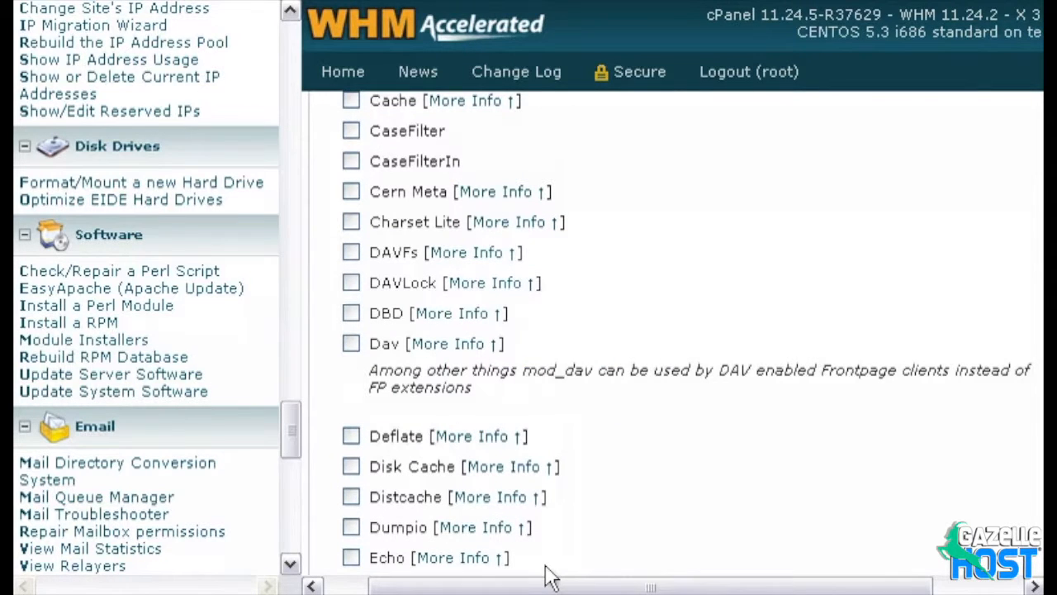
{"action": "scroll", "coordinate": [551, 576], "scroll_direction": "down", "scroll_amount": 4}
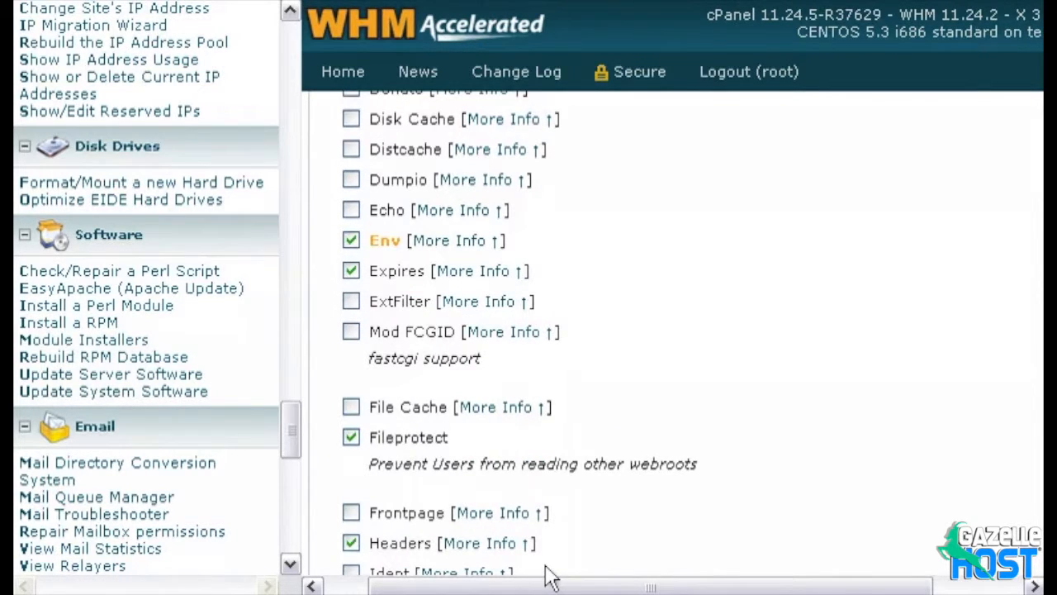
{"action": "scroll", "coordinate": [552, 575], "scroll_direction": "down", "scroll_amount": 5}
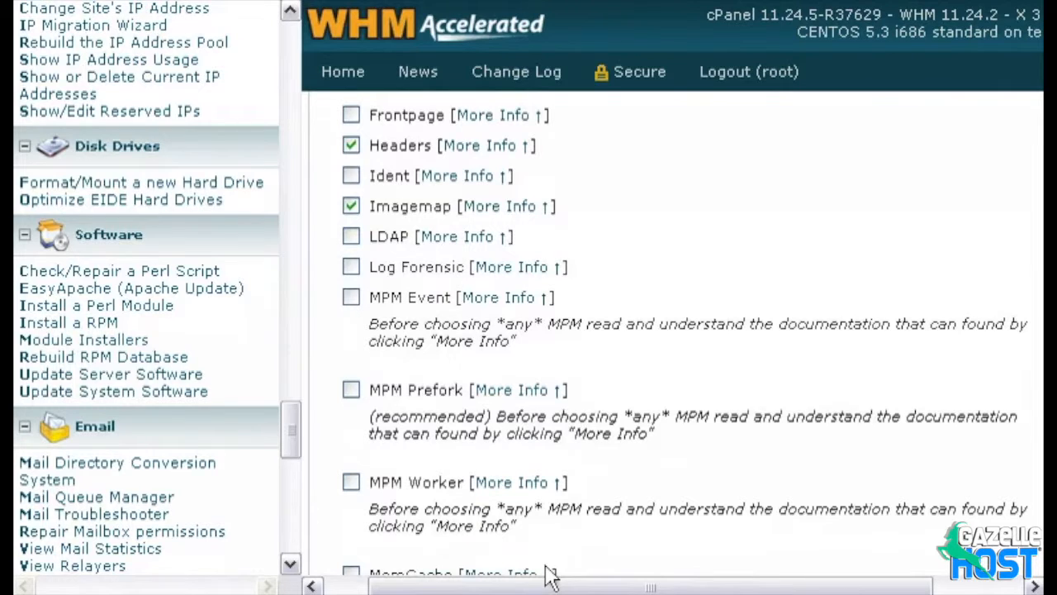
{"action": "scroll", "coordinate": [551, 575], "scroll_direction": "down", "scroll_amount": 5}
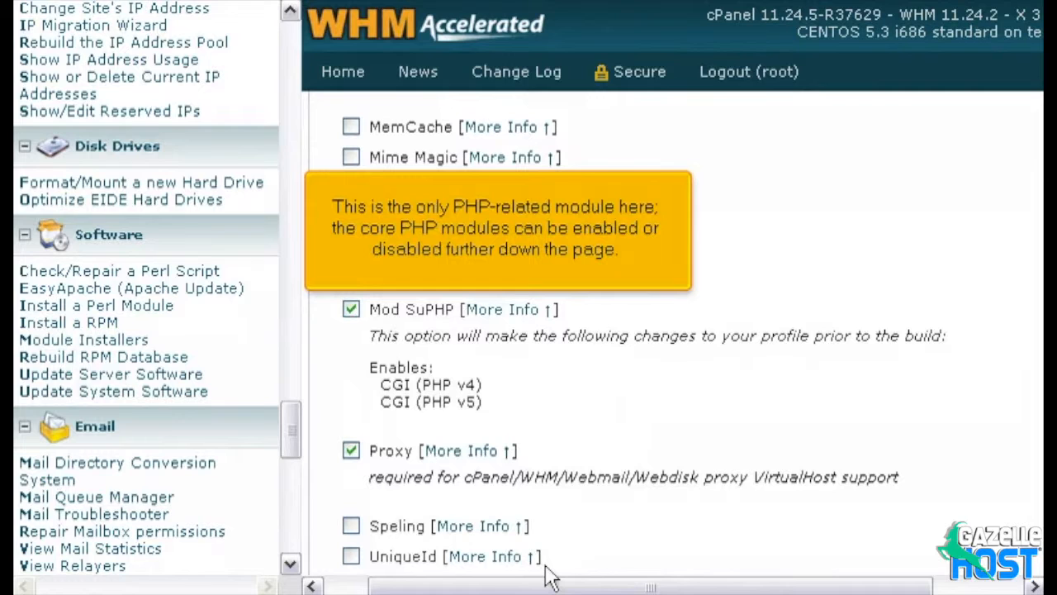
{"action": "scroll", "coordinate": [552, 578], "scroll_direction": "down", "scroll_amount": 5}
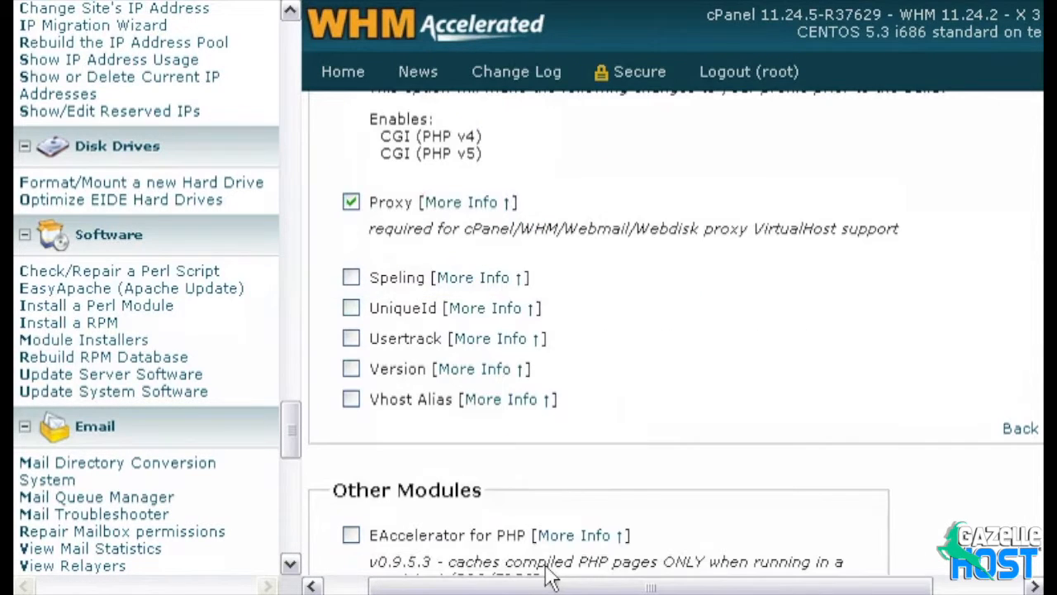
{"action": "scroll", "coordinate": [551, 578], "scroll_direction": "down", "scroll_amount": 5}
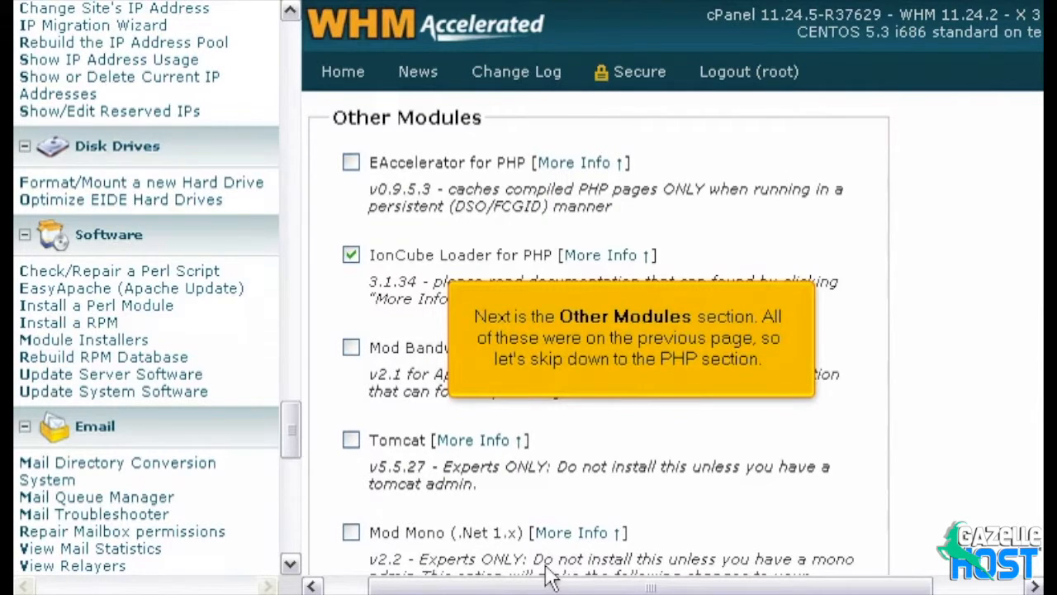
{"action": "scroll", "coordinate": [551, 578], "scroll_direction": "down", "scroll_amount": 5}
{"action": "scroll", "coordinate": [552, 578], "scroll_direction": "down", "scroll_amount": 5}
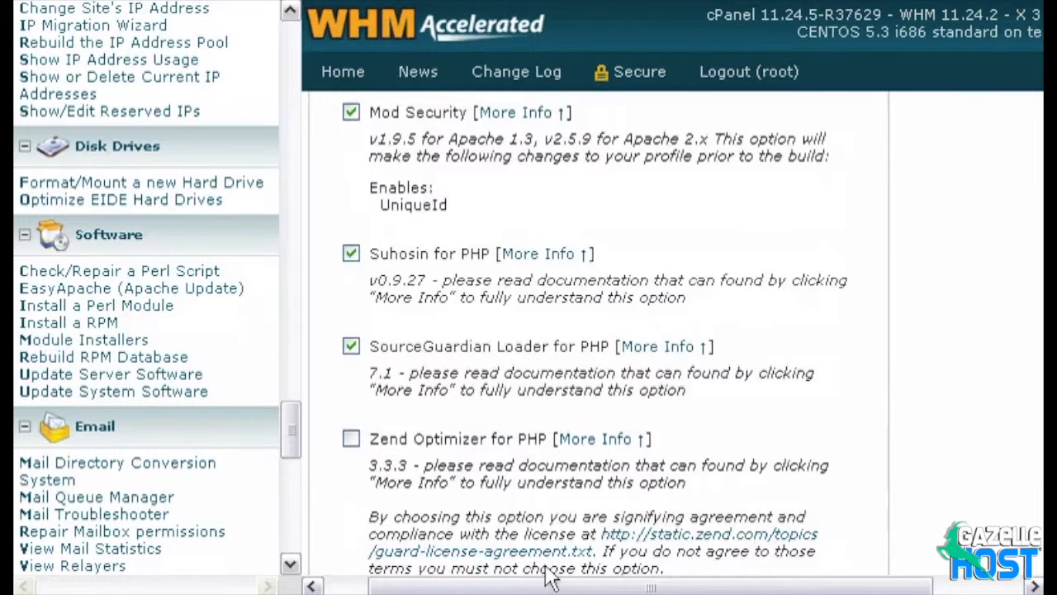
{"action": "scroll", "coordinate": [552, 578], "scroll_direction": "down", "scroll_amount": 5}
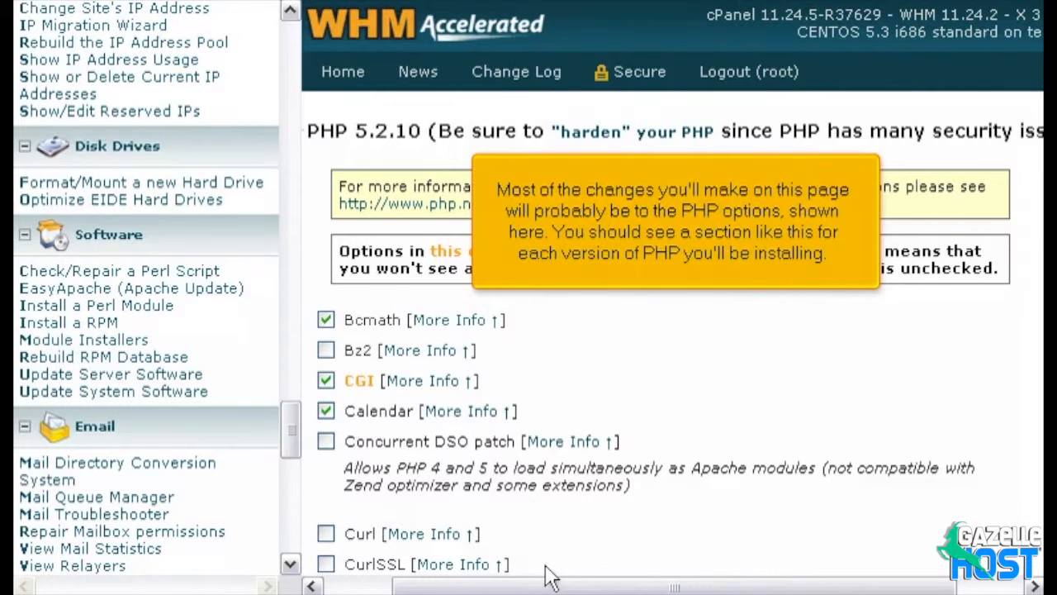
Step: Enable Curl and CurlSSL in the PHP 5.2.10 options
{"action": "scroll", "coordinate": [552, 576], "scroll_direction": "down", "scroll_amount": 5}
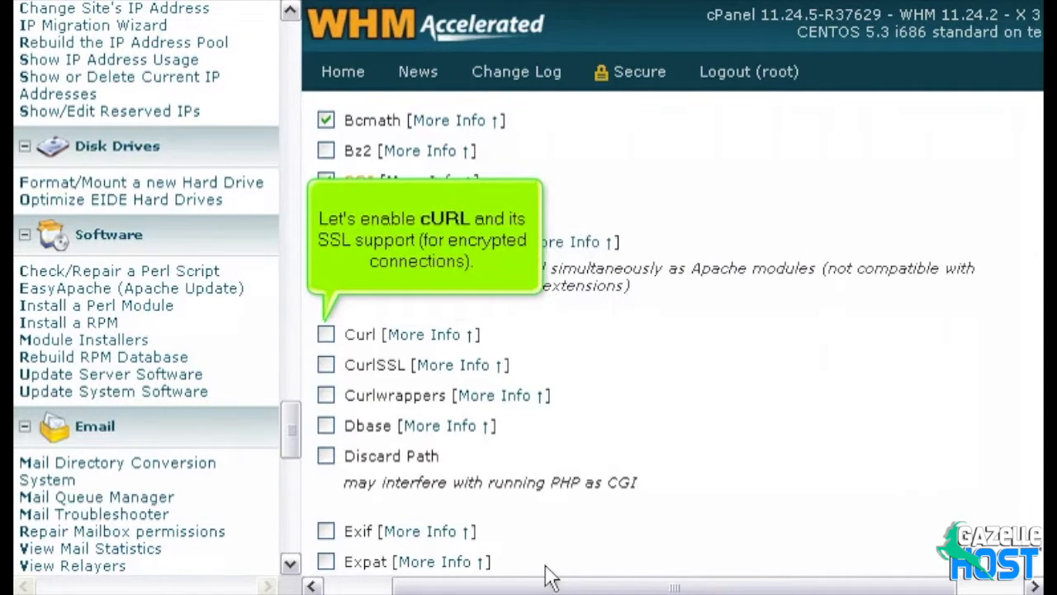
{"action": "left_click", "coordinate": [328, 336]}
{"action": "left_click", "coordinate": [327, 366]}
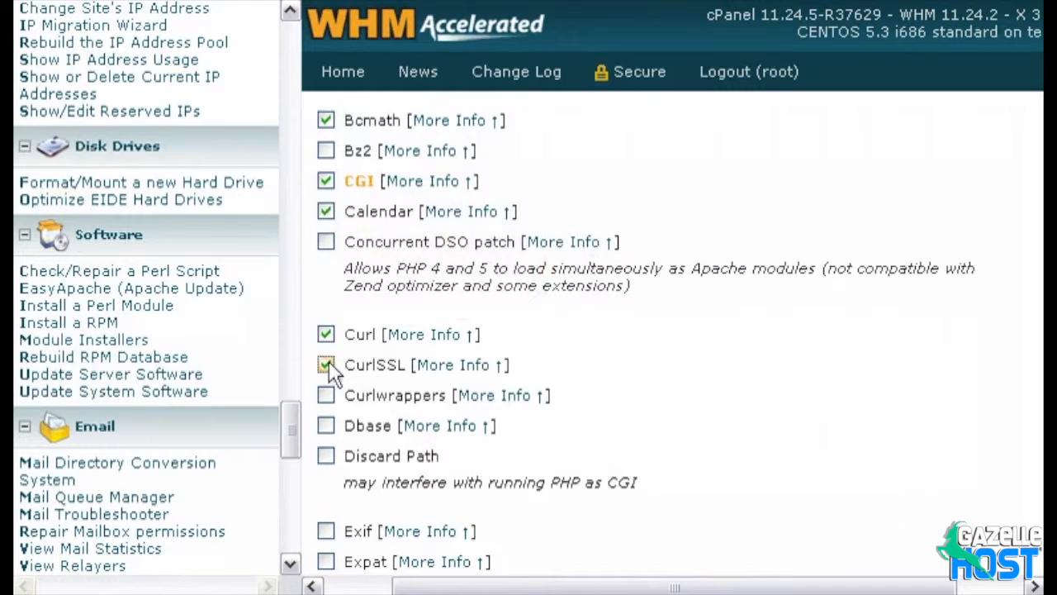
Step: Enable GD, accepting its required Zlib module, and enable Mbstring in the PHP 5.2.10 options
{"action": "scroll", "coordinate": [329, 369], "scroll_direction": "down", "scroll_amount": 5}
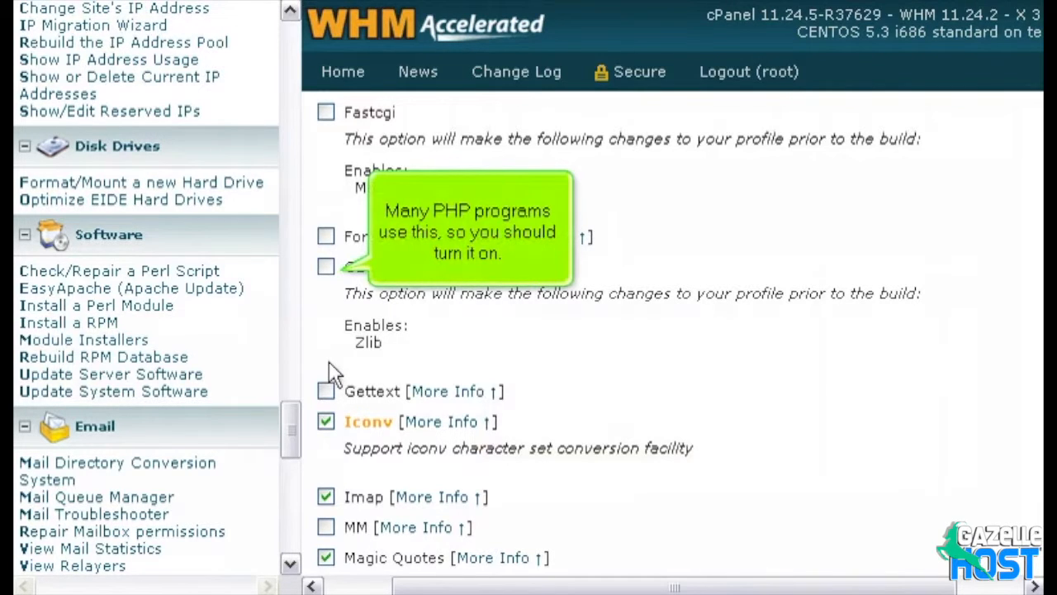
{"action": "left_click", "coordinate": [327, 268]}
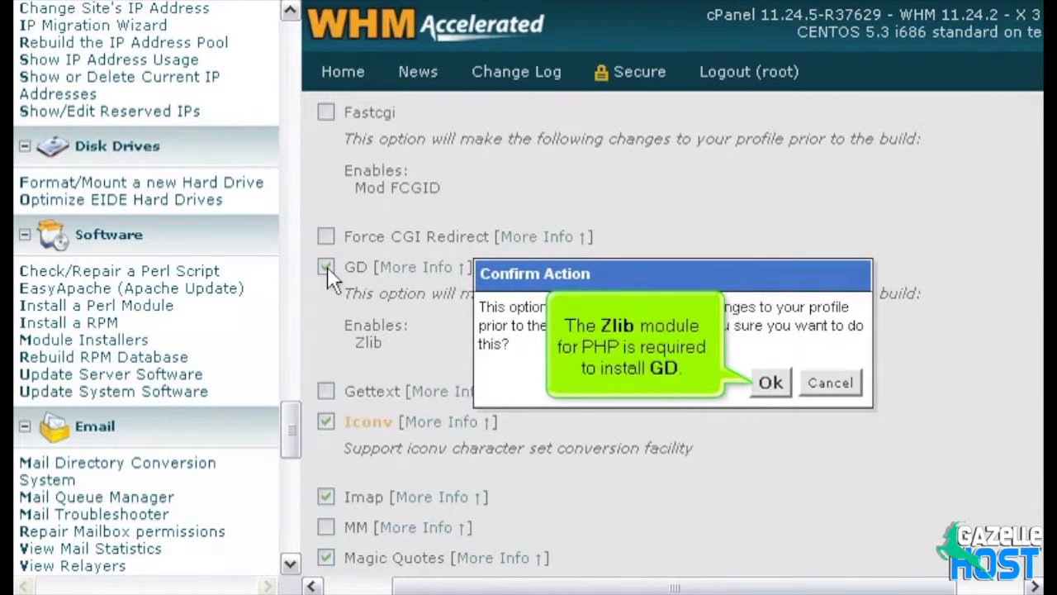
{"action": "left_click", "coordinate": [769, 382]}
{"action": "scroll", "coordinate": [770, 394], "scroll_direction": "down", "scroll_amount": 3}
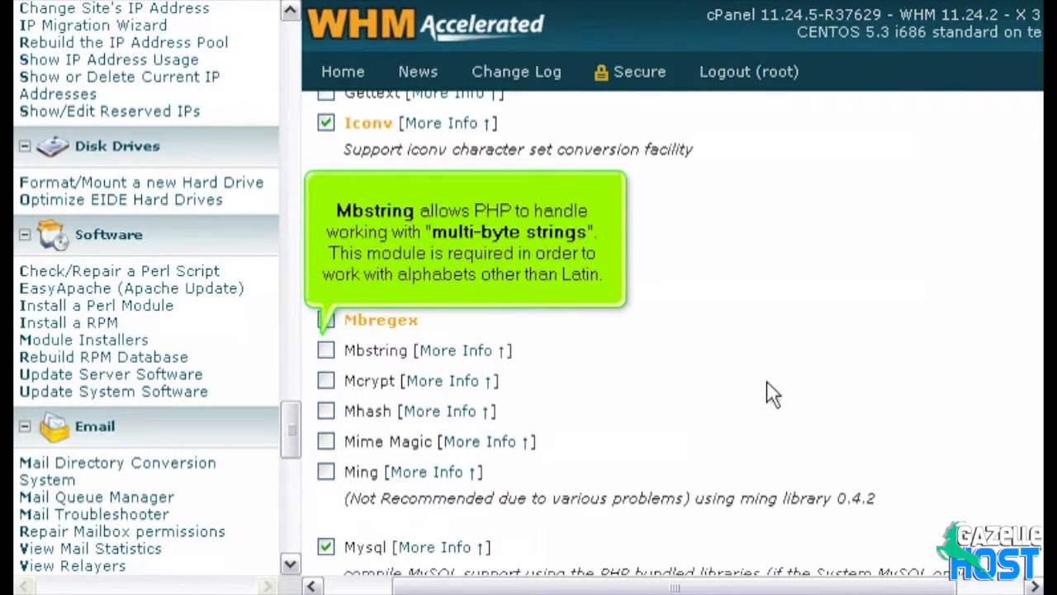
{"action": "left_click", "coordinate": [326, 350]}
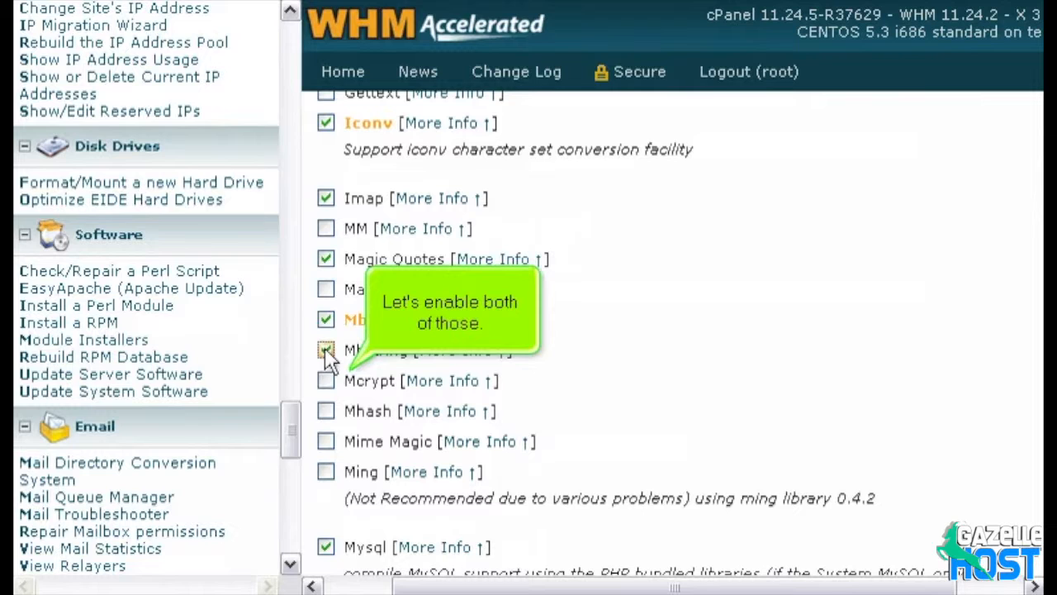
Step: Enable Mcrypt, Mhash and the MySQL "Improved" extension in the PHP 5.2.10 options
{"action": "left_click", "coordinate": [326, 381]}
{"action": "left_click", "coordinate": [326, 411]}
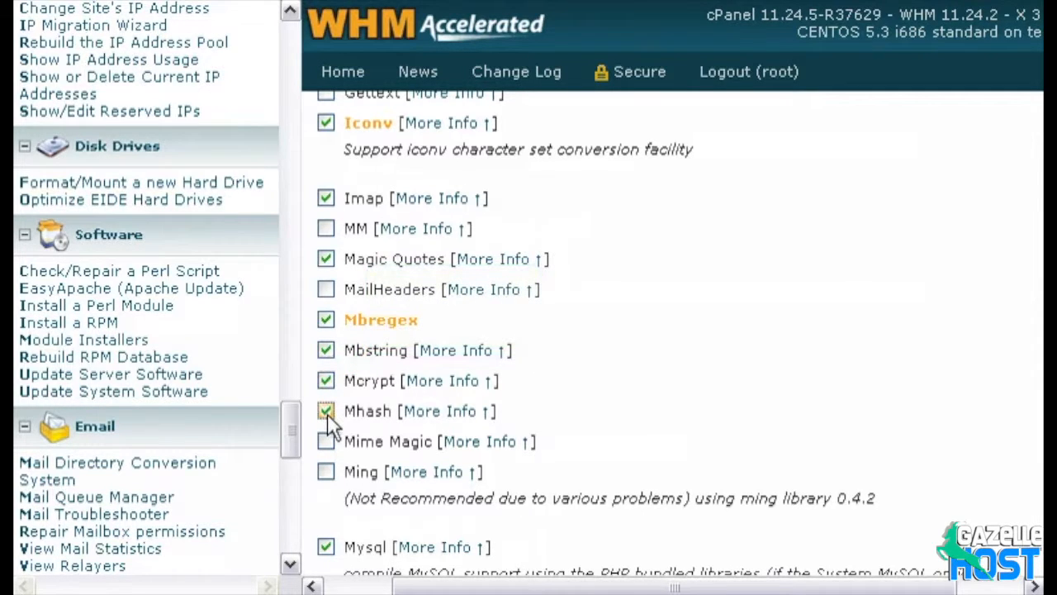
{"action": "scroll", "coordinate": [329, 423], "scroll_direction": "down", "scroll_amount": 5}
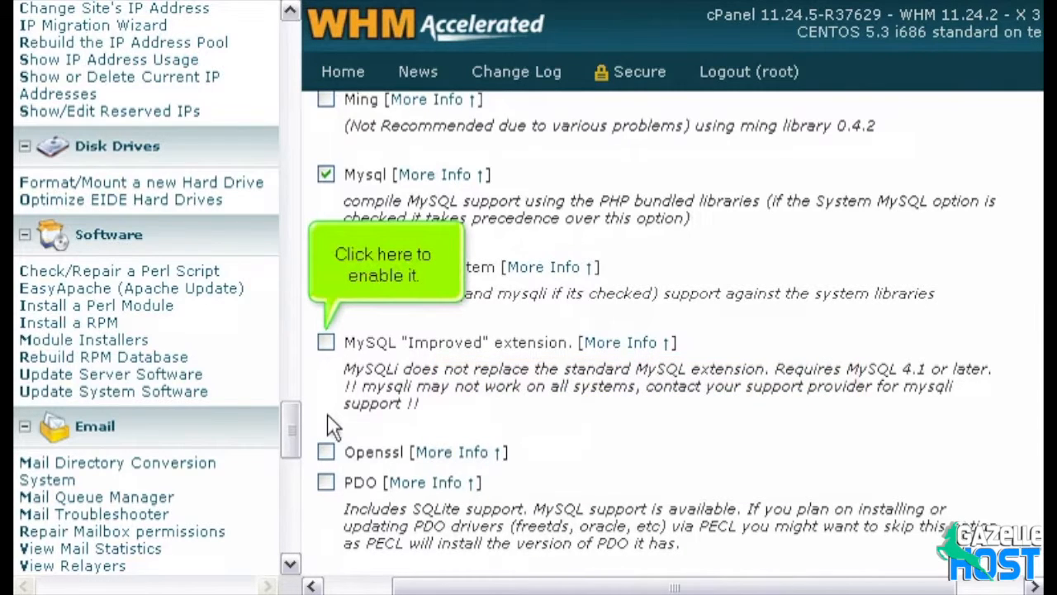
{"action": "left_click", "coordinate": [326, 343]}
Step: Enable Safe PHP CGI and TTF (FreeType) in the PHP 5.2.10 options
{"action": "scroll", "coordinate": [330, 360], "scroll_direction": "down", "scroll_amount": 3}
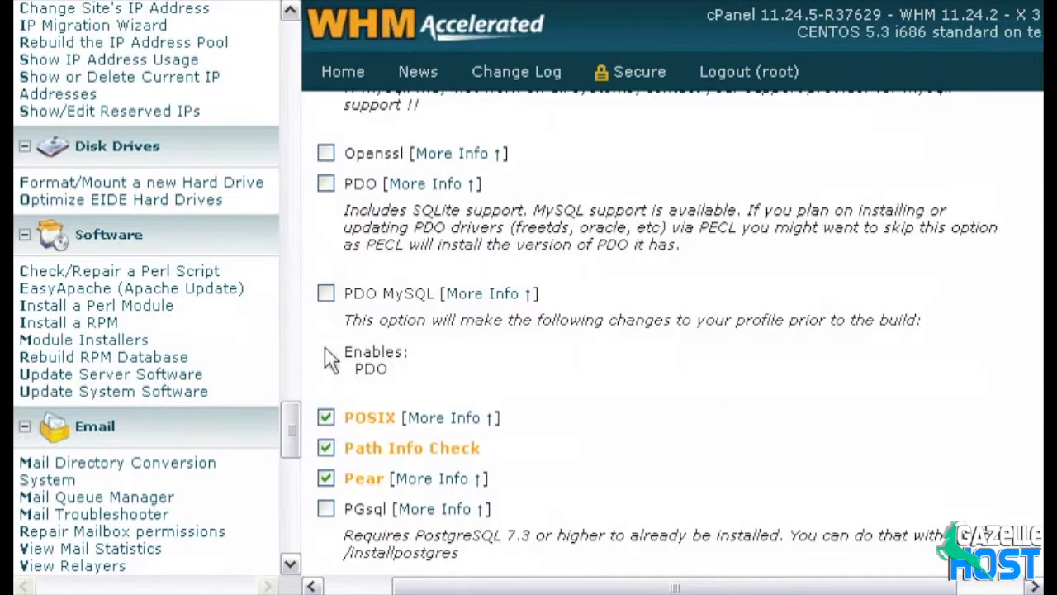
{"action": "scroll", "coordinate": [330, 359], "scroll_direction": "down", "scroll_amount": 3}
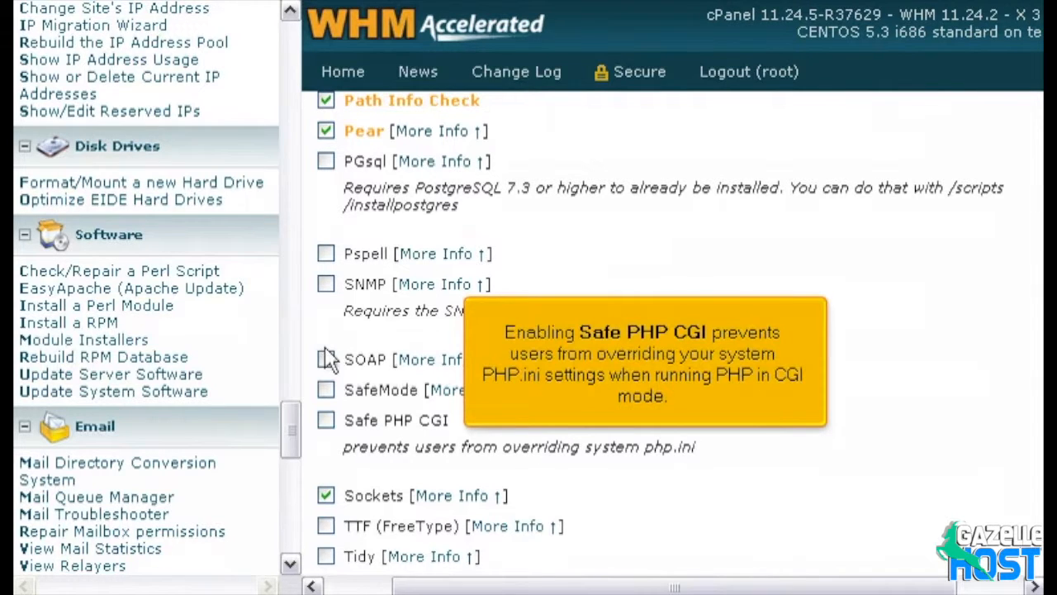
{"action": "left_click", "coordinate": [325, 420]}
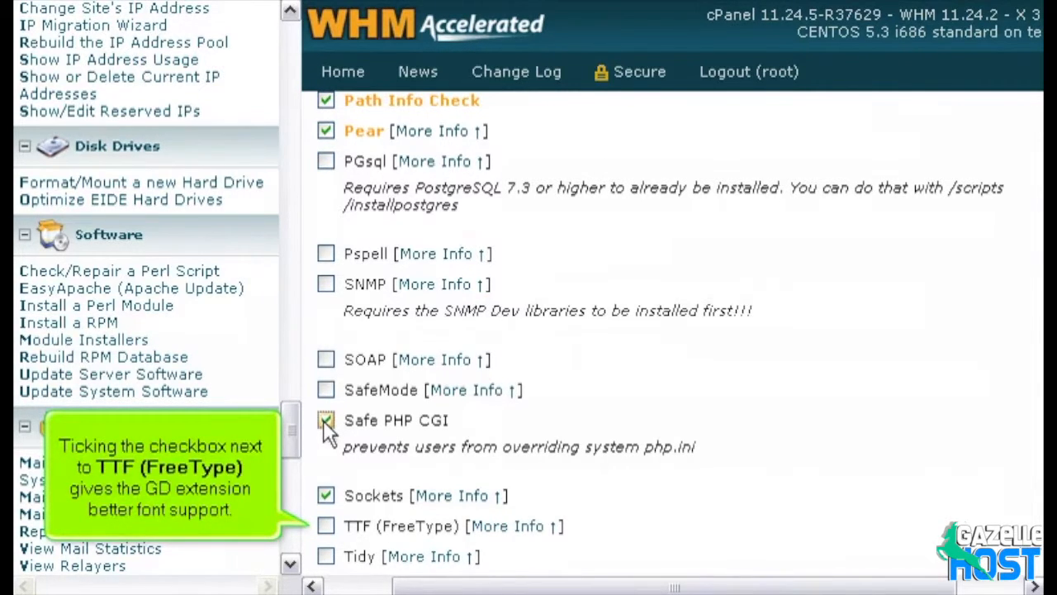
{"action": "left_click", "coordinate": [326, 526]}
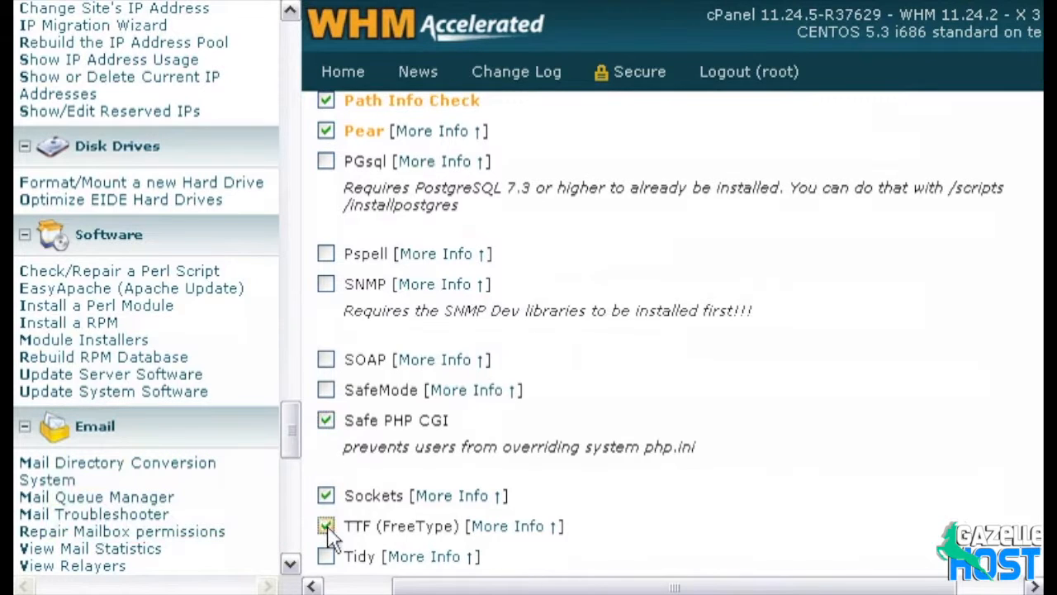
Step: Save the profile and build it without a custom profile name, confirming the Apache recompile and acknowledging the build termination warning
{"action": "scroll", "coordinate": [331, 537], "scroll_direction": "down", "scroll_amount": 5}
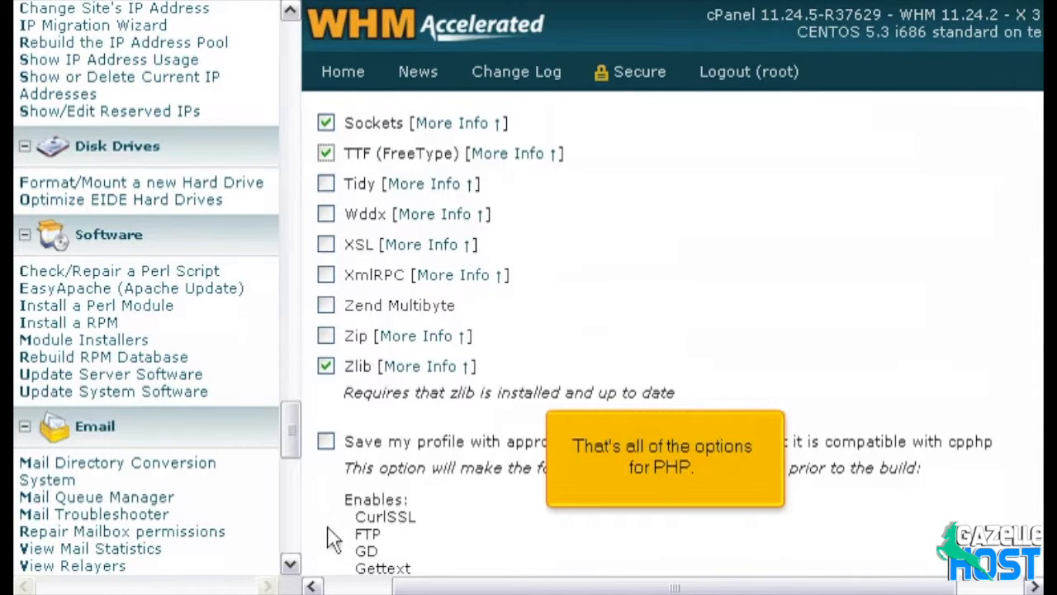
{"action": "scroll", "coordinate": [332, 538], "scroll_direction": "down", "scroll_amount": 5}
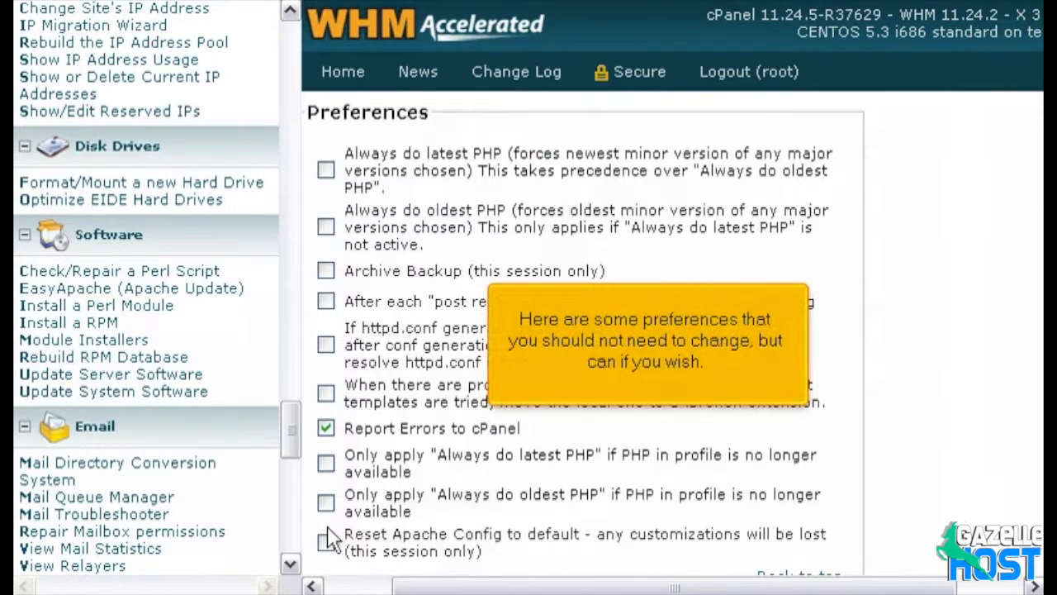
{"action": "scroll", "coordinate": [333, 538], "scroll_direction": "down", "scroll_amount": 5}
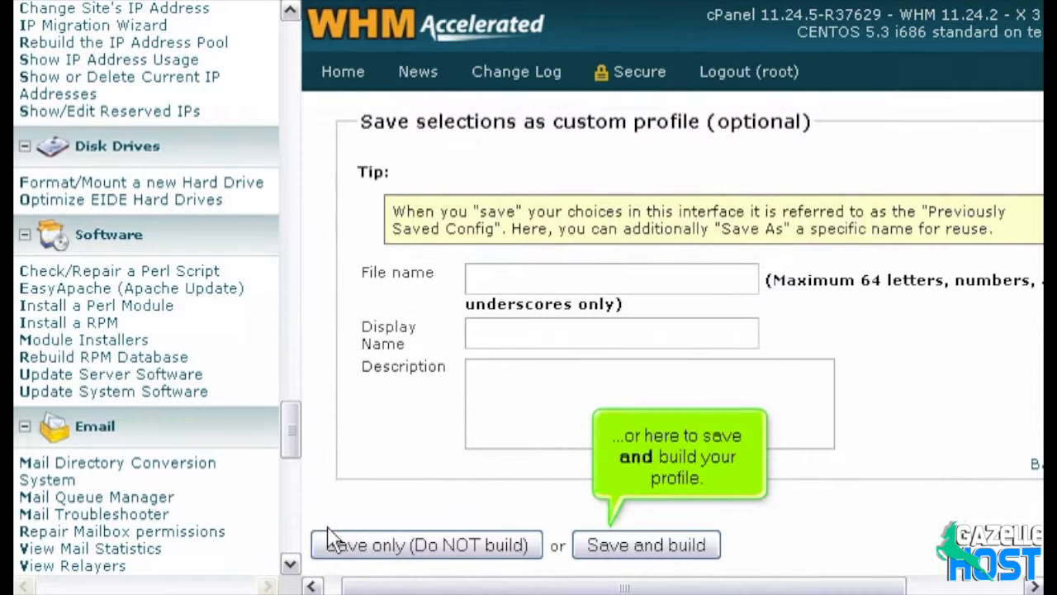
{"action": "left_click", "coordinate": [621, 547]}
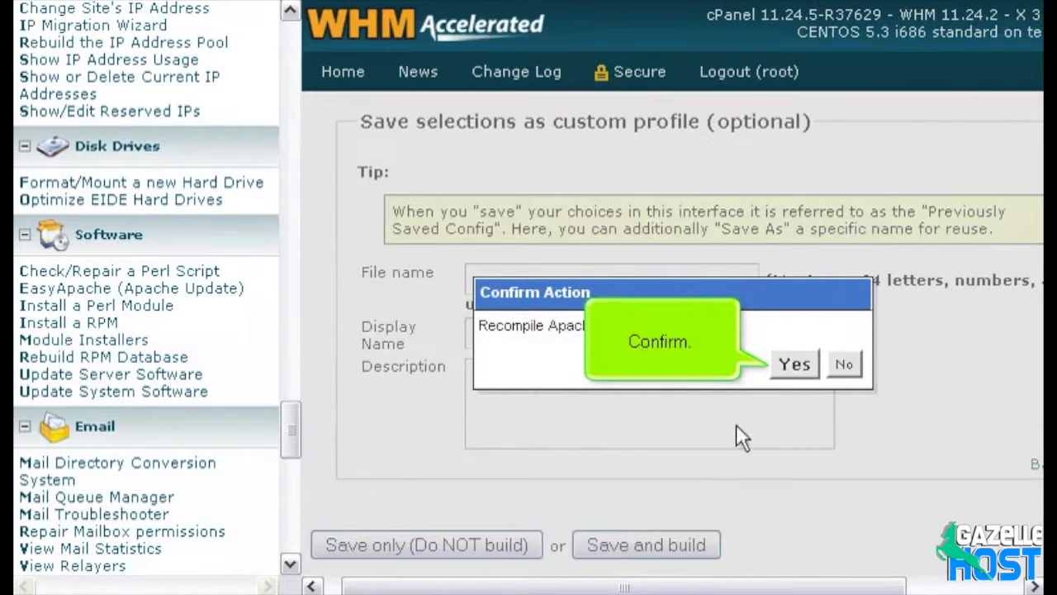
{"action": "left_click", "coordinate": [798, 371]}
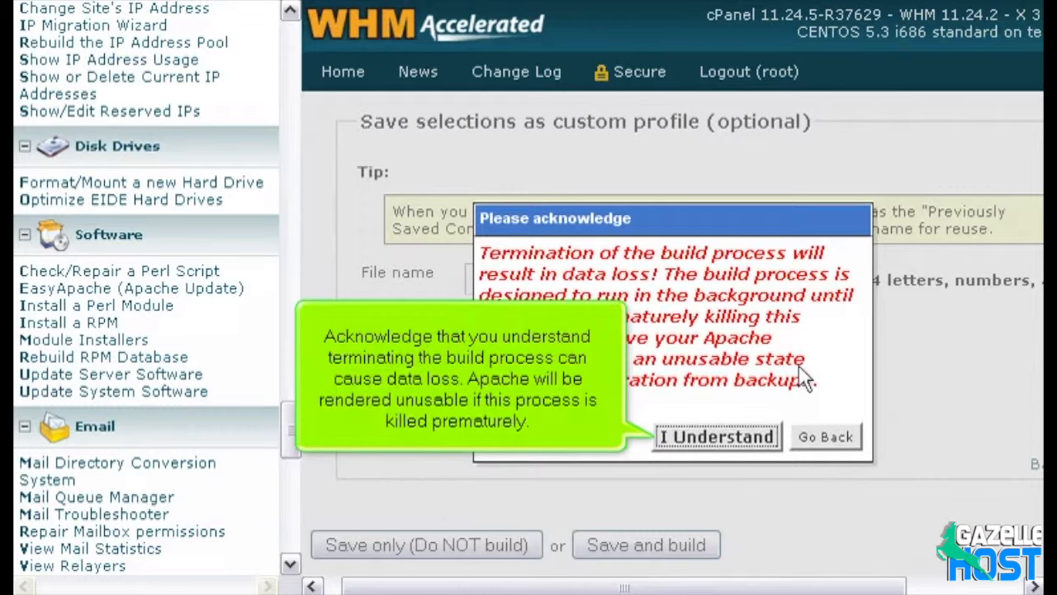
{"action": "left_click", "coordinate": [717, 439]}
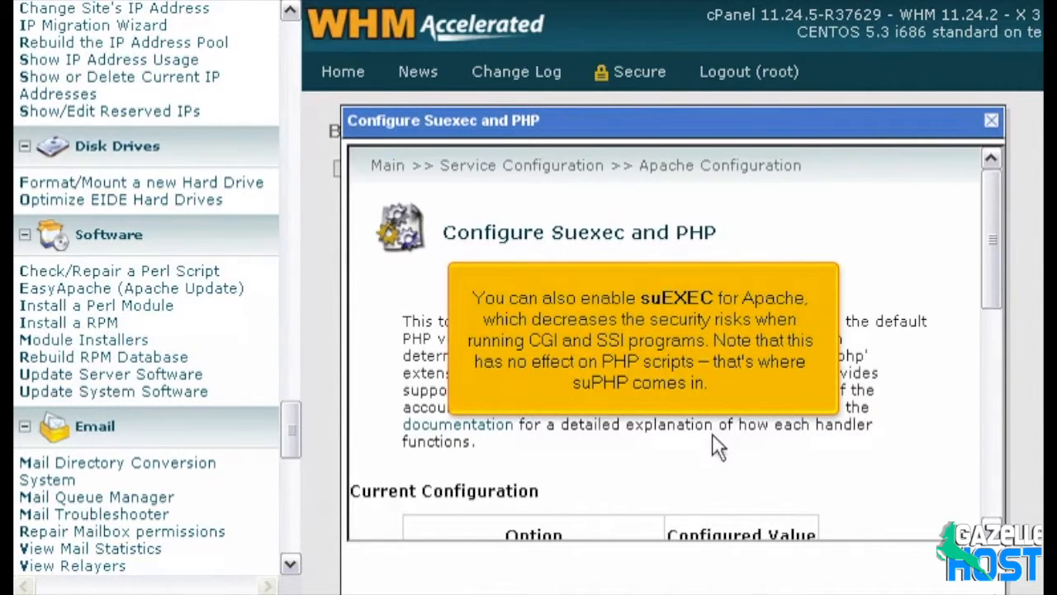
Step: Save the Suexec and PHP configuration with default PHP version 5, PHP 5 handler dso, PHP 4 handler none and suEXEC on, and close the dialog
{"action": "scroll", "coordinate": [717, 446], "scroll_direction": "down", "scroll_amount": 10}
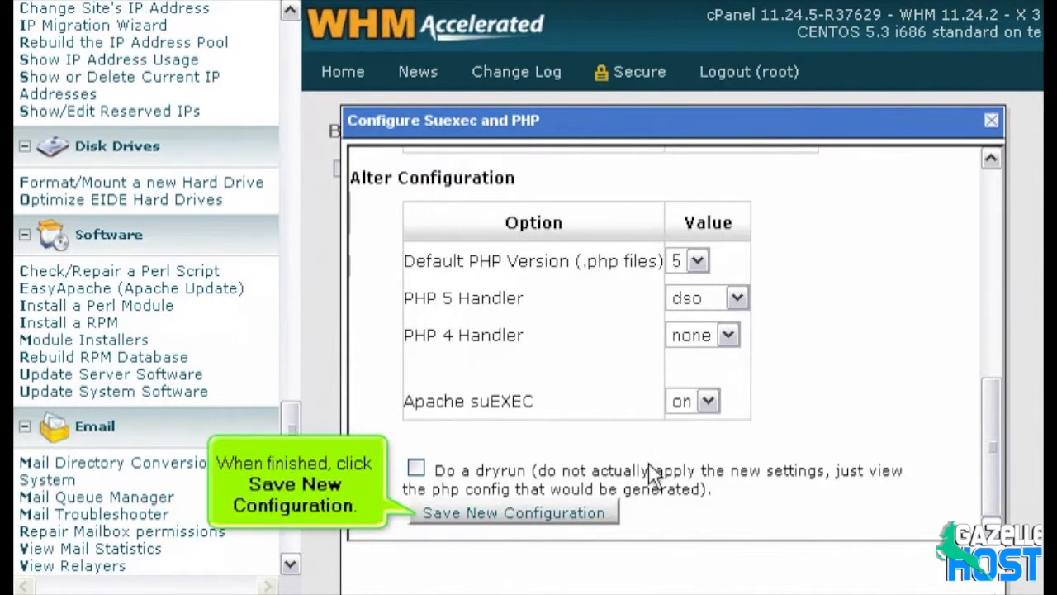
{"action": "left_click", "coordinate": [556, 513]}
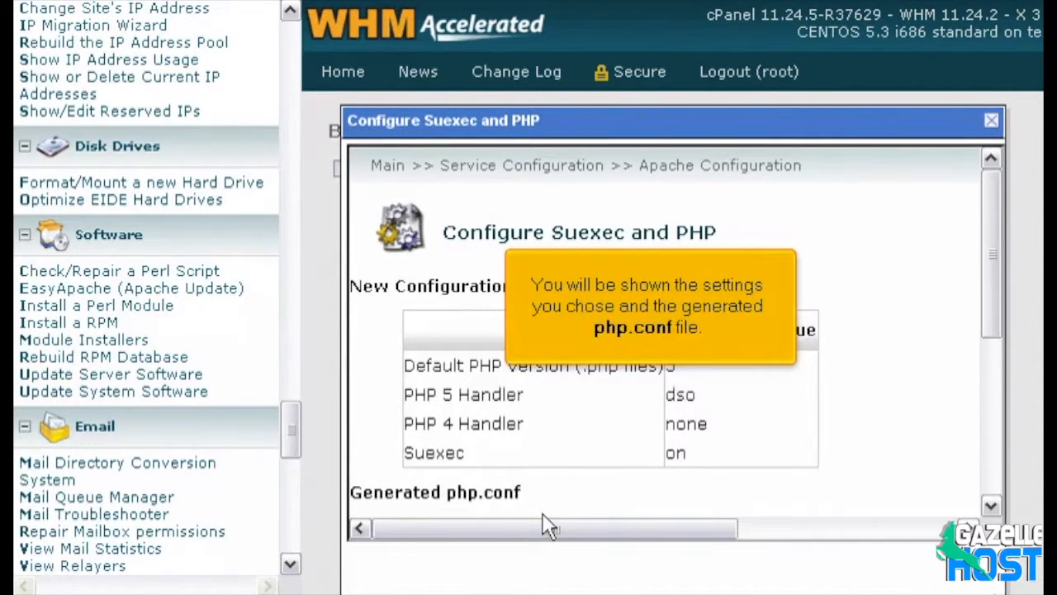
{"action": "left_click", "coordinate": [991, 120]}
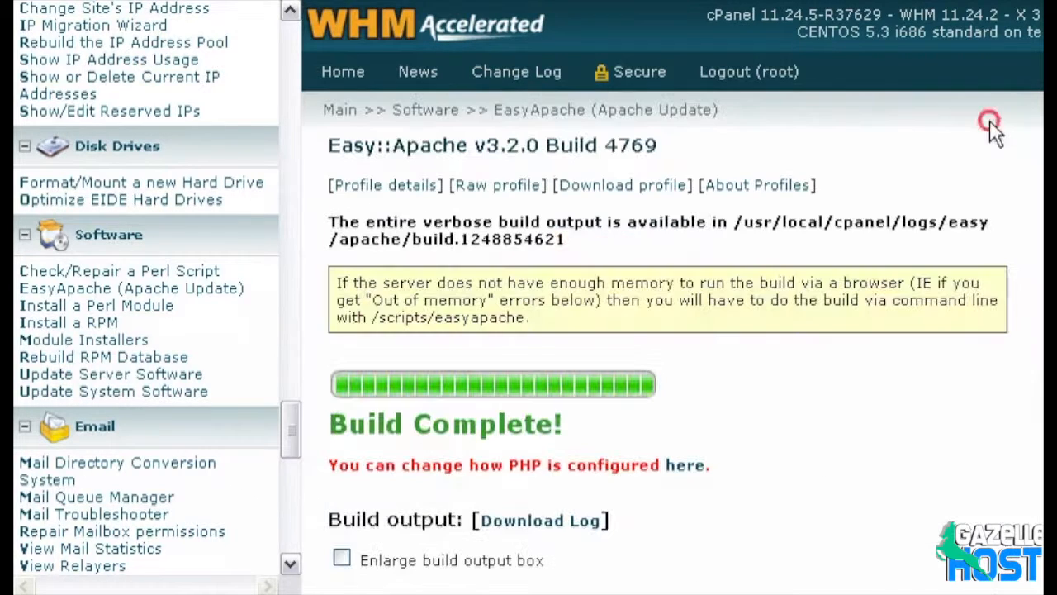